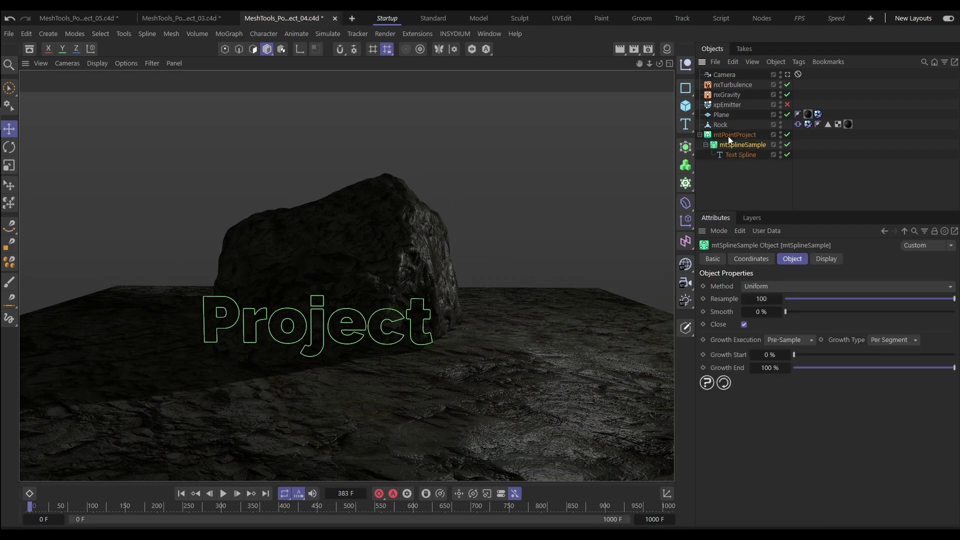
- Add the Rock to mtPointProject's Surfaces list and orbit to view the text and rock
click(733, 135)
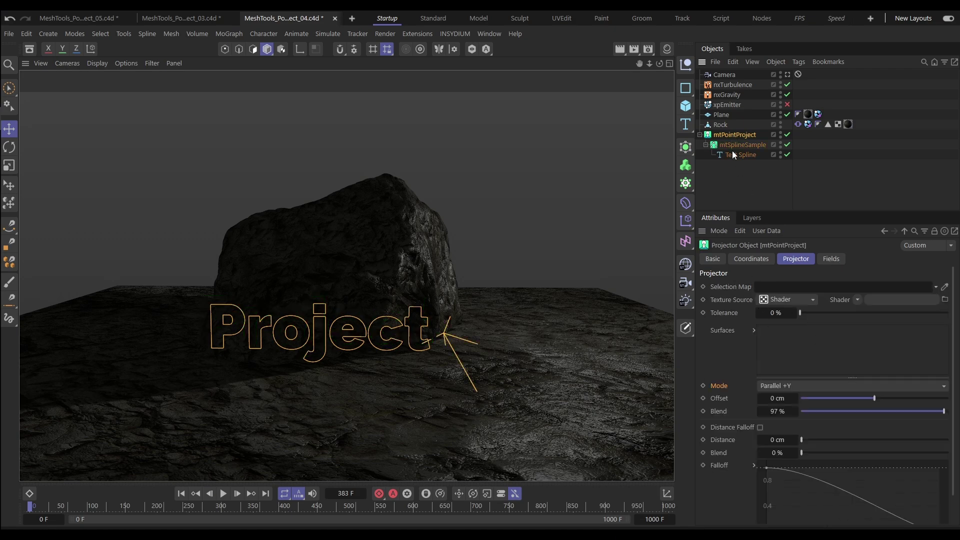
drag(721, 124, 791, 336)
alt+drag(586, 338, 350, 285)
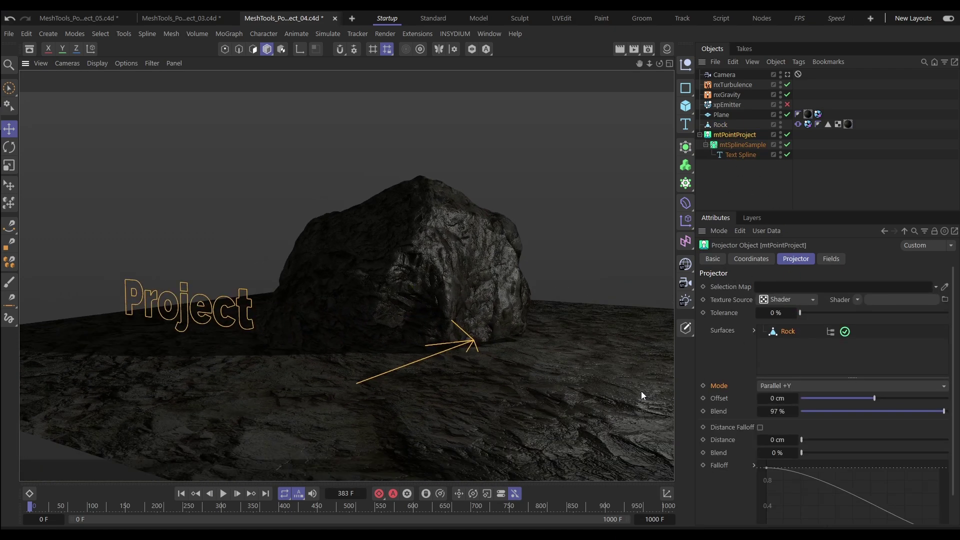
- Switch the projector Mode to Parallel +Z, then replay the animation from the start
click(769, 387)
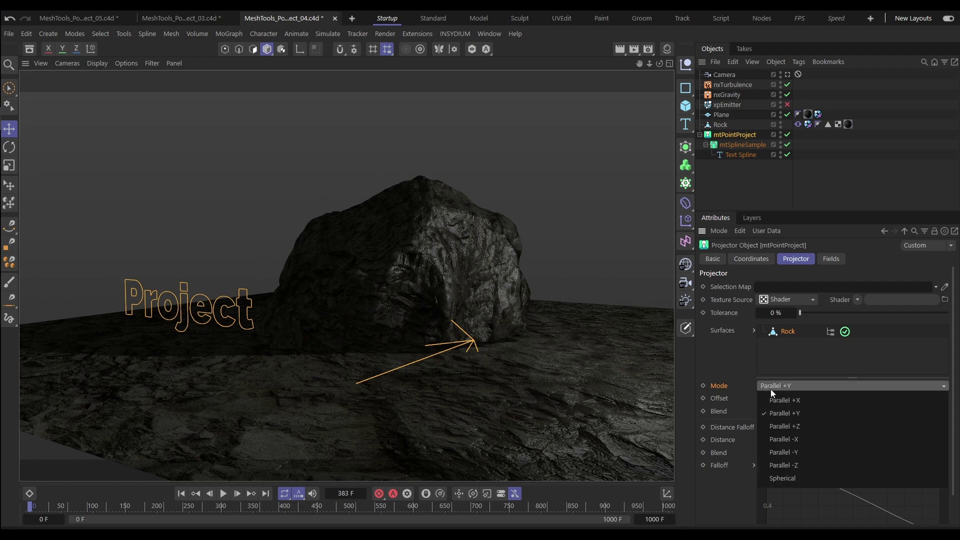
click(787, 429)
alt+drag(385, 339, 356, 305)
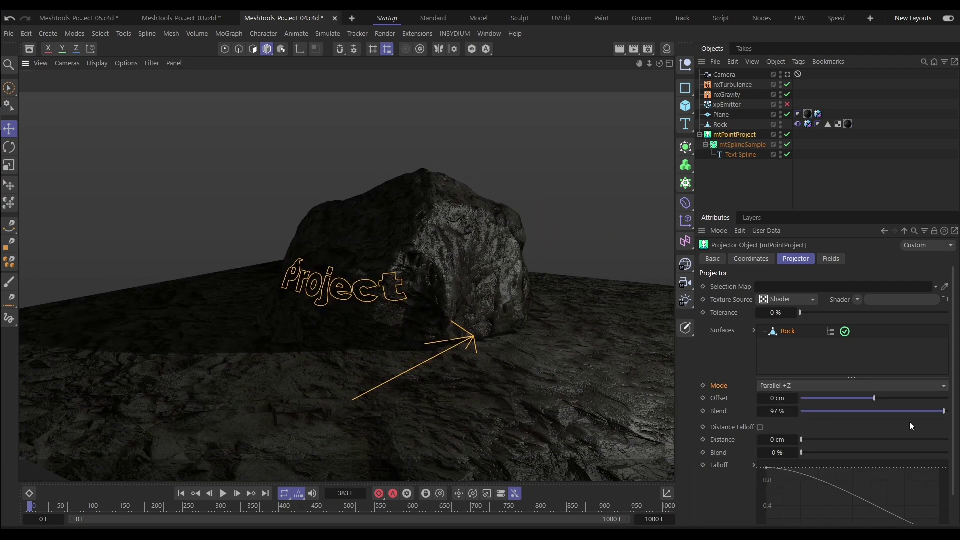
drag(923, 411, 946, 423)
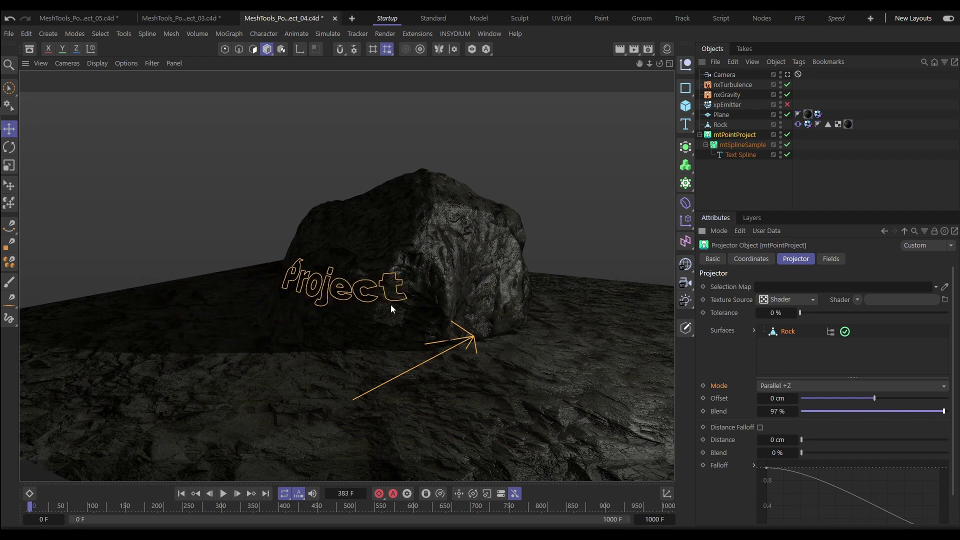
click(181, 493)
click(223, 493)
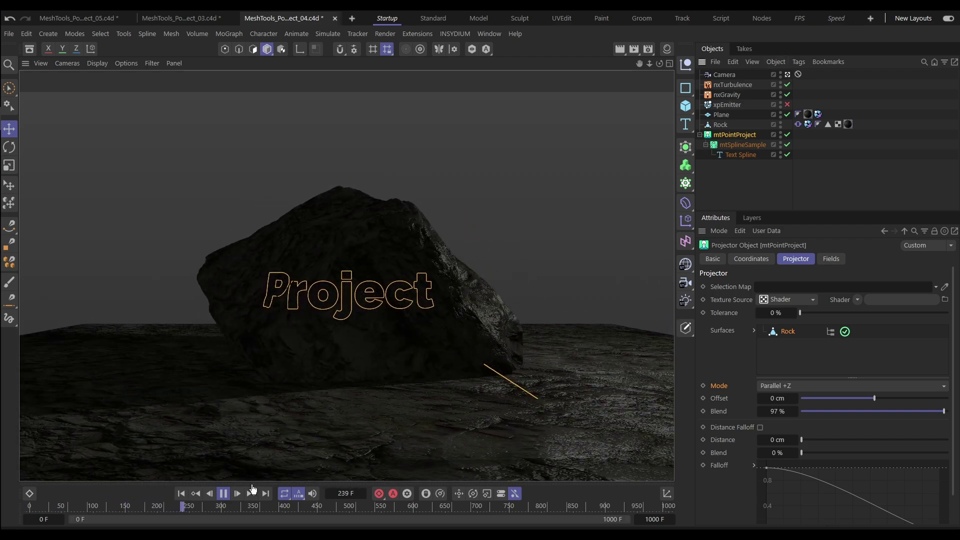
- Enable xpEmitter and replay from frame 0 so particles stream from the lettering
click(223, 494)
click(180, 494)
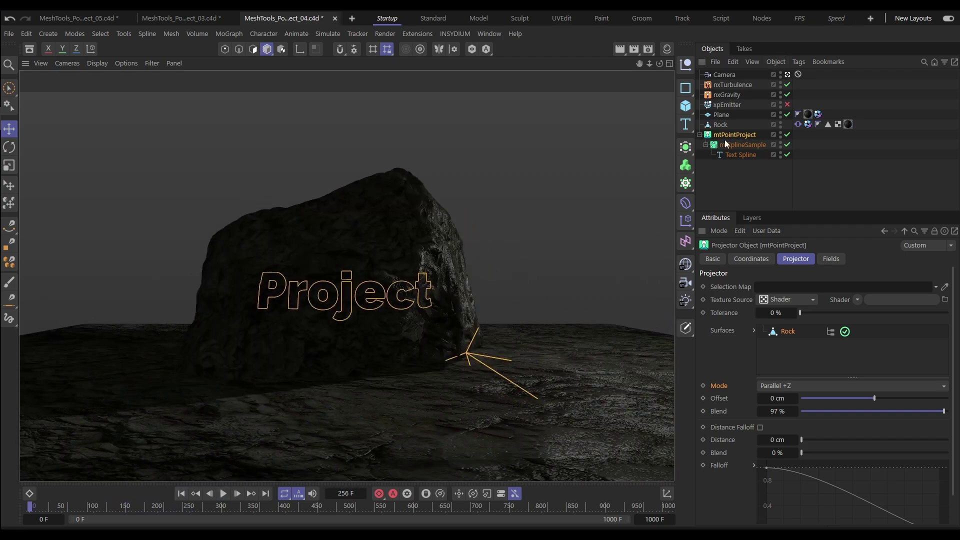
click(788, 104)
click(223, 494)
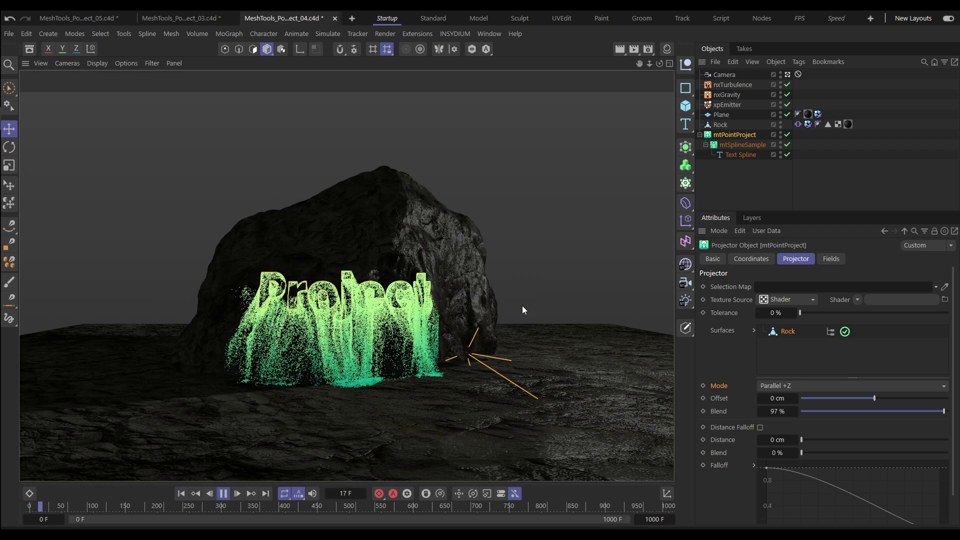
click(226, 496)
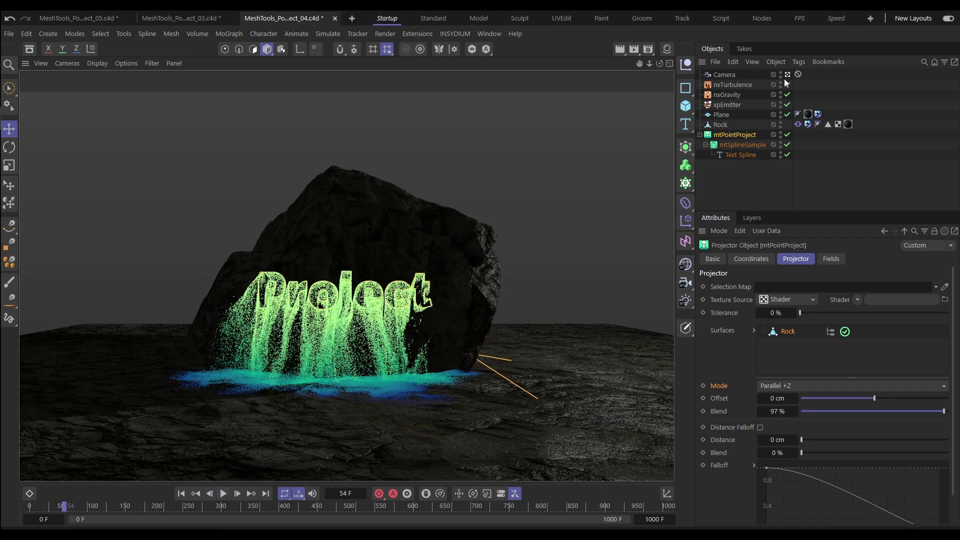
click(224, 495)
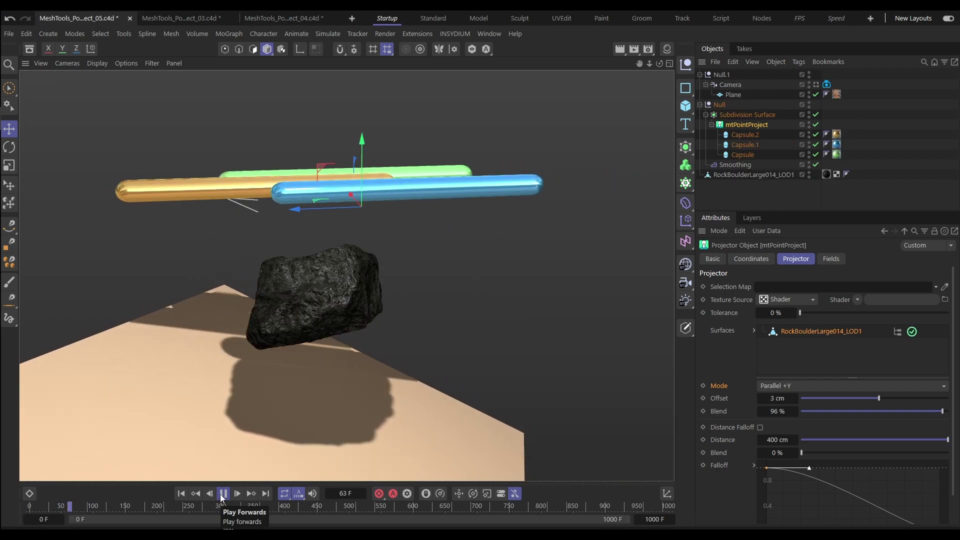
- Move the rock up among the capsules and back down on Y
click(221, 495)
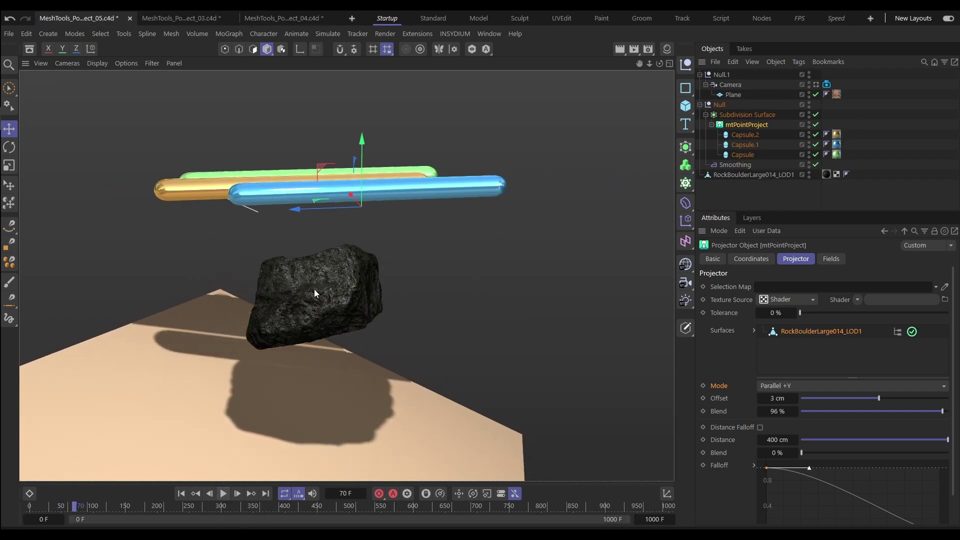
alt+drag(316, 293, 314, 204)
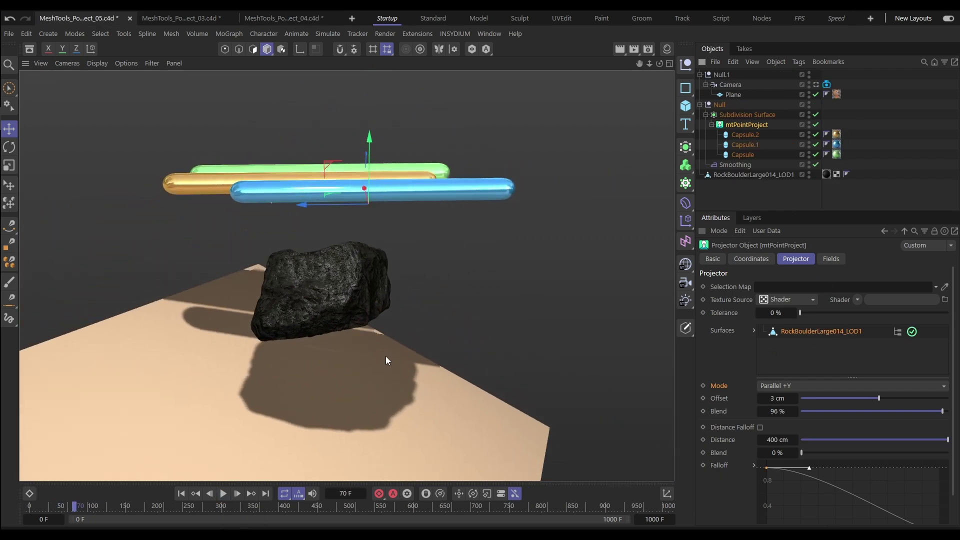
click(336, 303)
drag(325, 367, 337, 285)
alt+drag(322, 164, 334, 204)
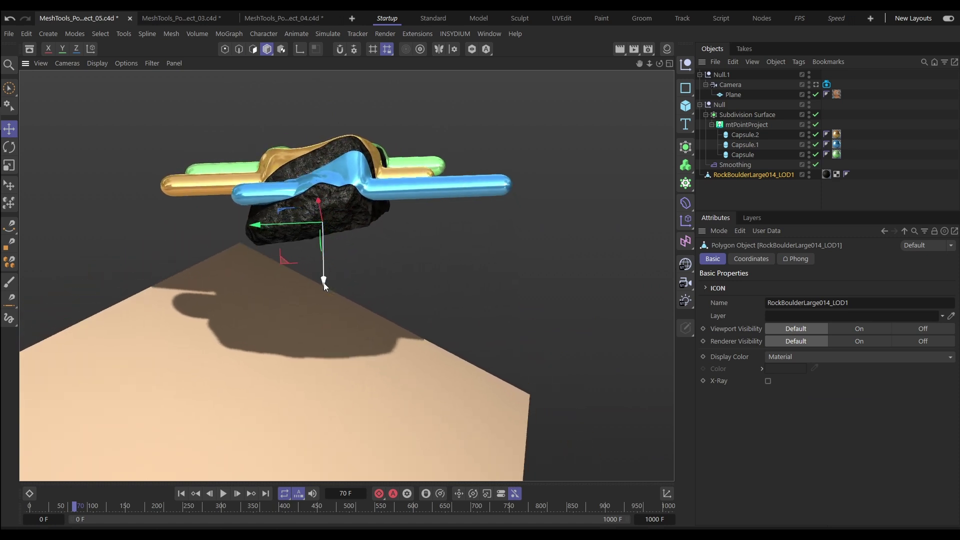
drag(324, 286, 323, 336)
- Set mtPointProject to Parallel -Y and move the rock beneath the capsules
click(744, 126)
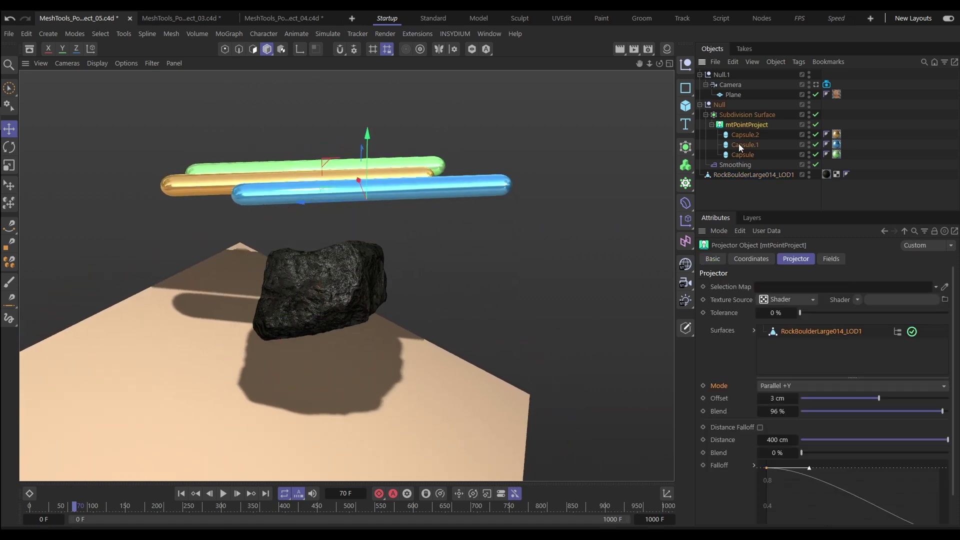
click(794, 383)
click(796, 453)
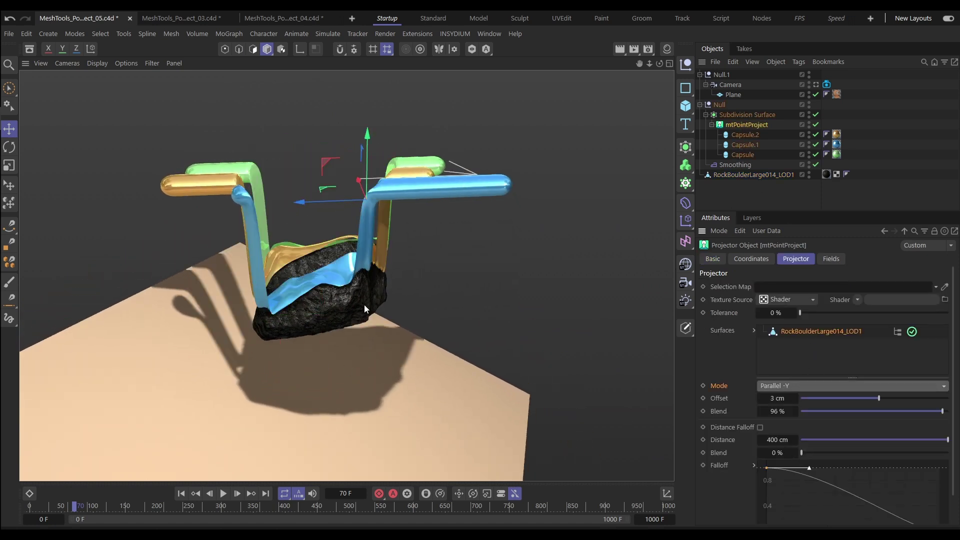
click(343, 313)
drag(343, 313, 347, 252)
- Return the projection to Parallel +Y, raise the rock into the capsules, and replay
click(739, 124)
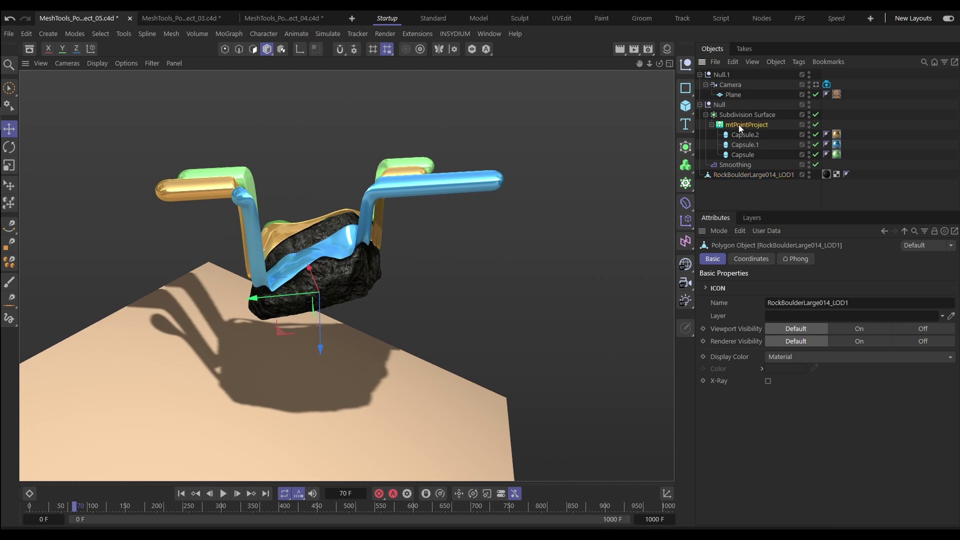
click(796, 386)
click(784, 411)
click(326, 281)
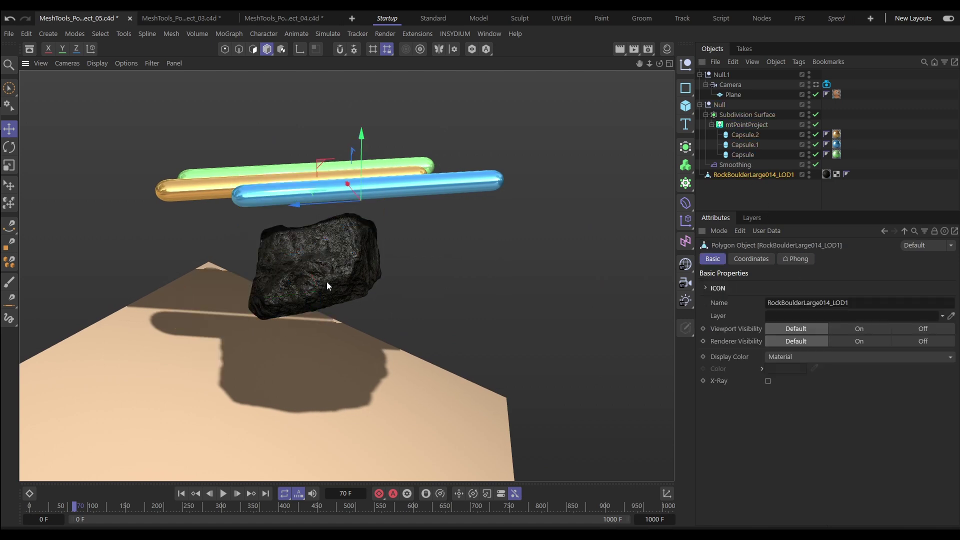
mouse_move(326, 281)
mouse_down()
mouse_move(318, 349)
mouse_move(326, 289)
mouse_up()
click(183, 493)
click(223, 493)
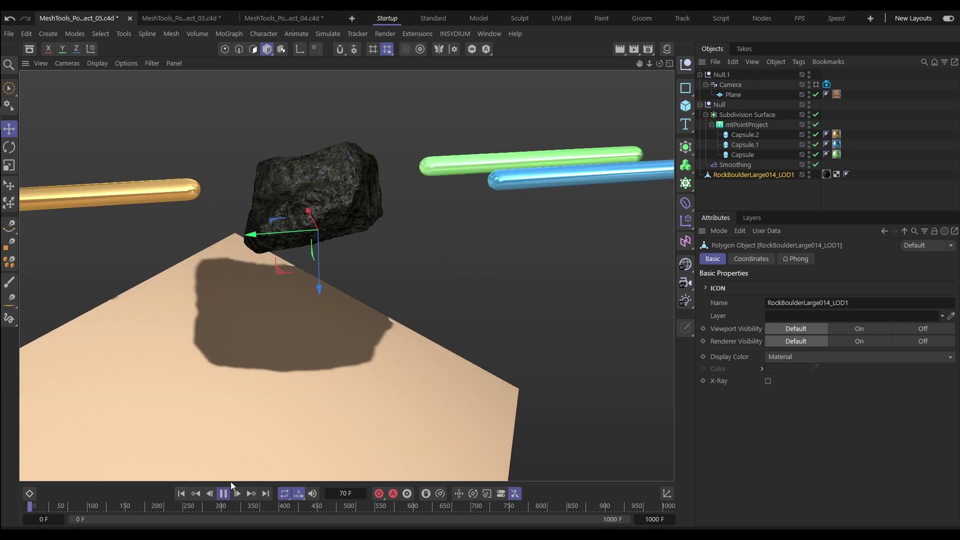
click(476, 133)
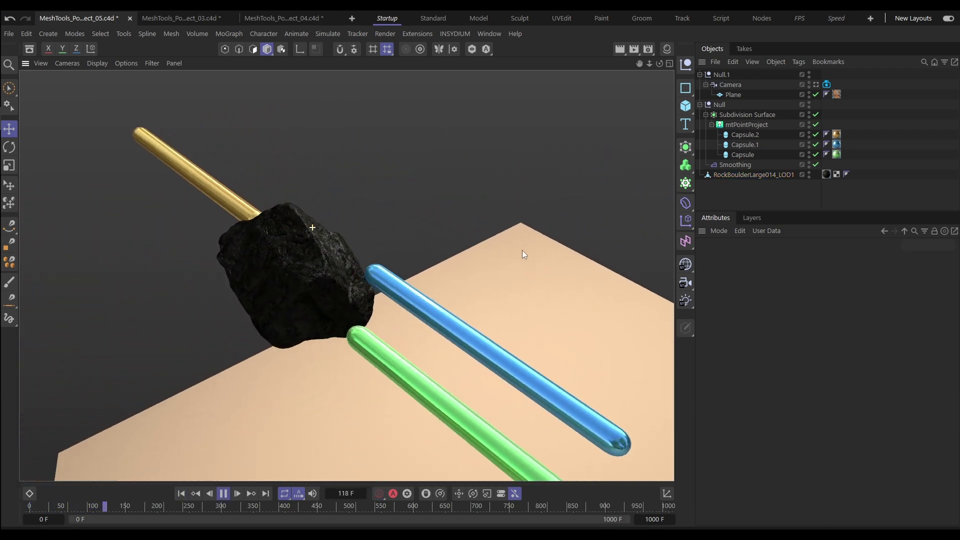
click(182, 494)
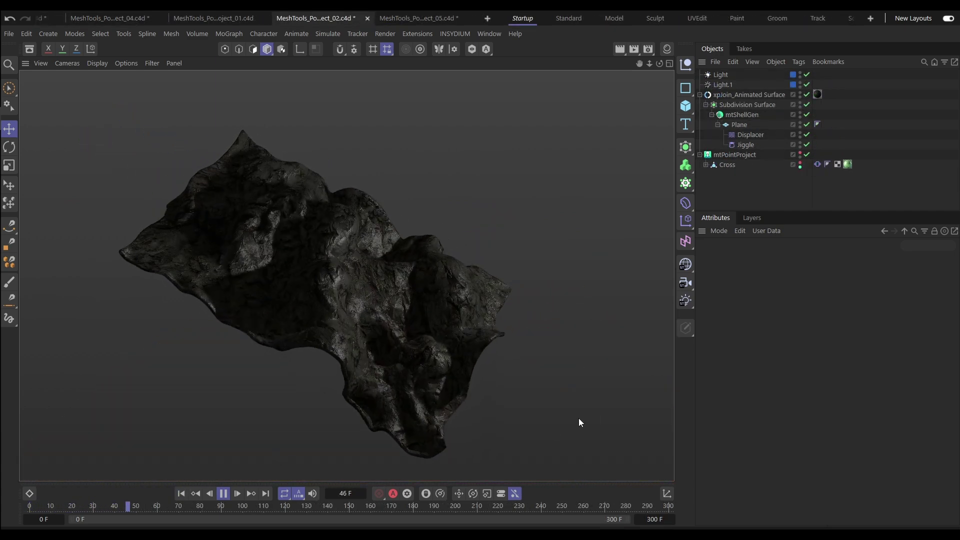
- Make the Cross and mtPointProject visible and replay the animation
click(224, 494)
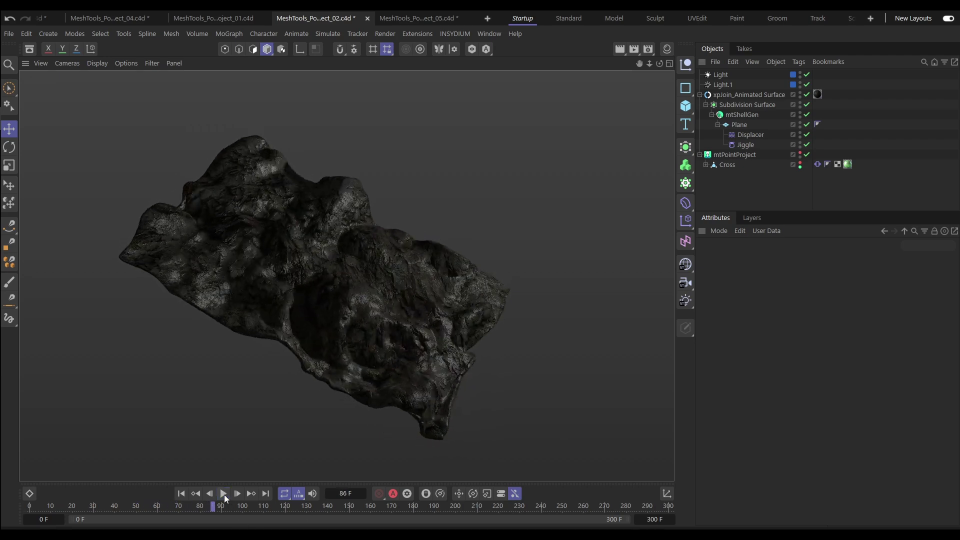
click(800, 163)
click(731, 155)
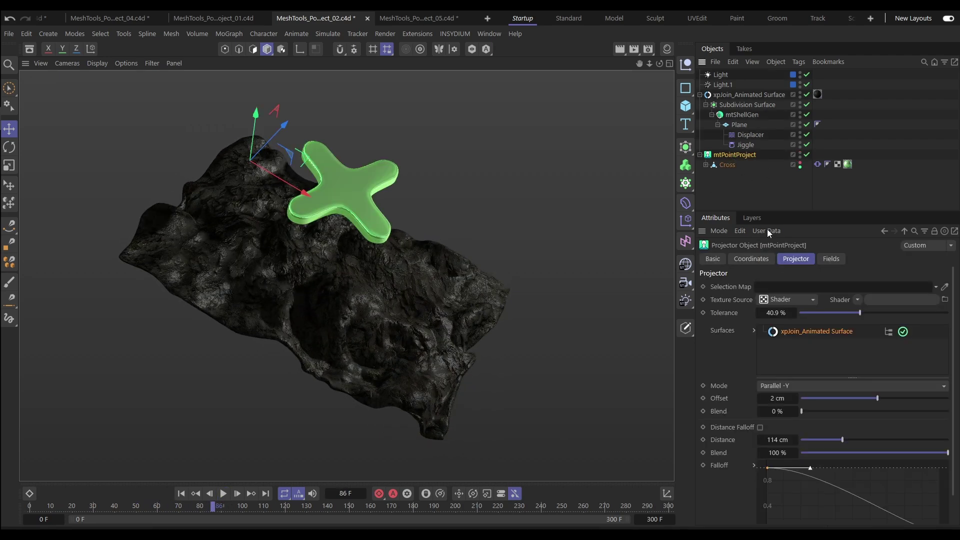
click(182, 493)
click(223, 493)
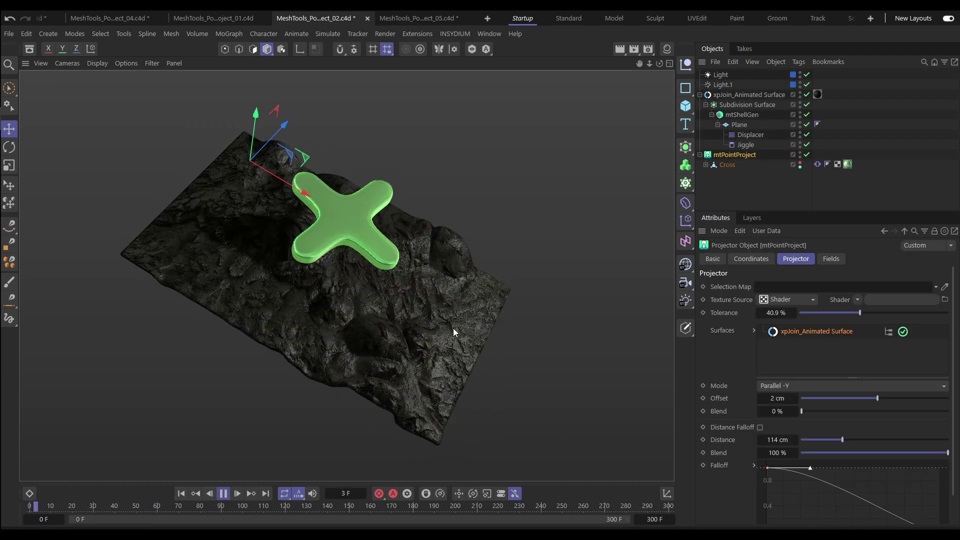
- Set mtPointProject's Projector Blend to 59%
click(574, 200)
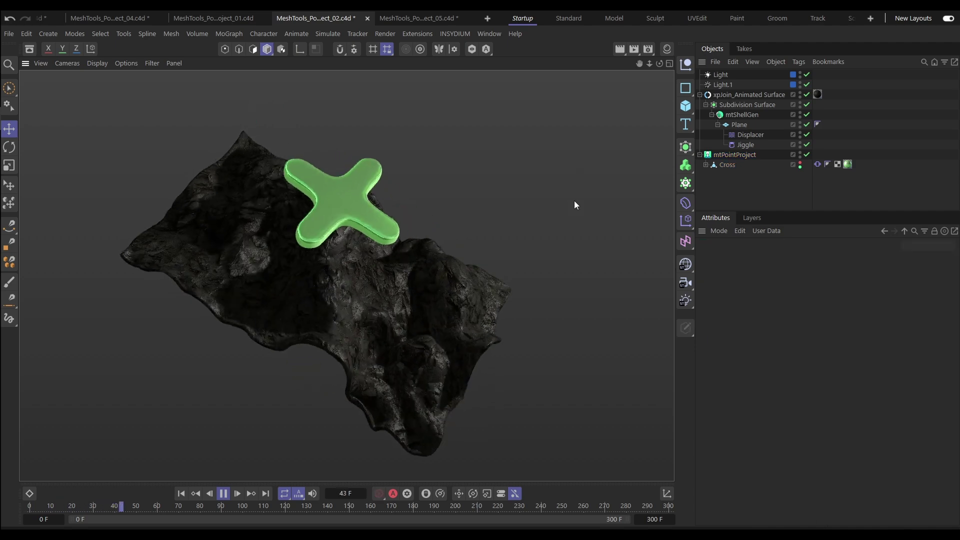
click(734, 155)
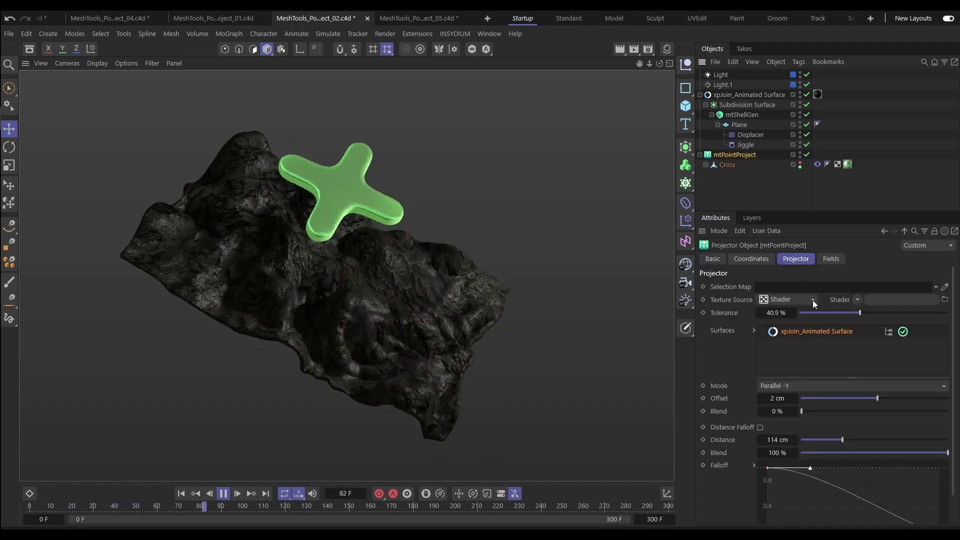
drag(822, 413, 943, 411)
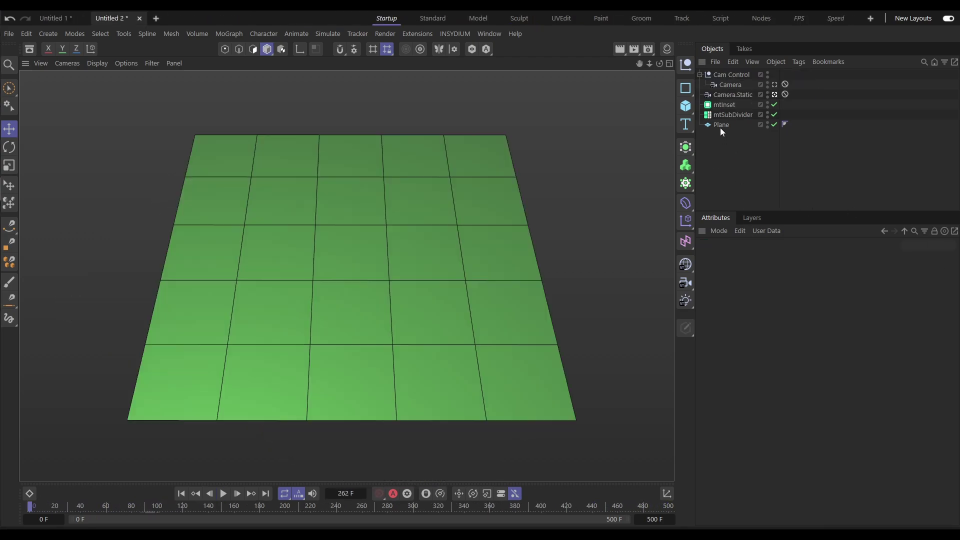
- Nest the Plane under mtSubDivider and set its Bilinear Subdivision level to 2
click(721, 126)
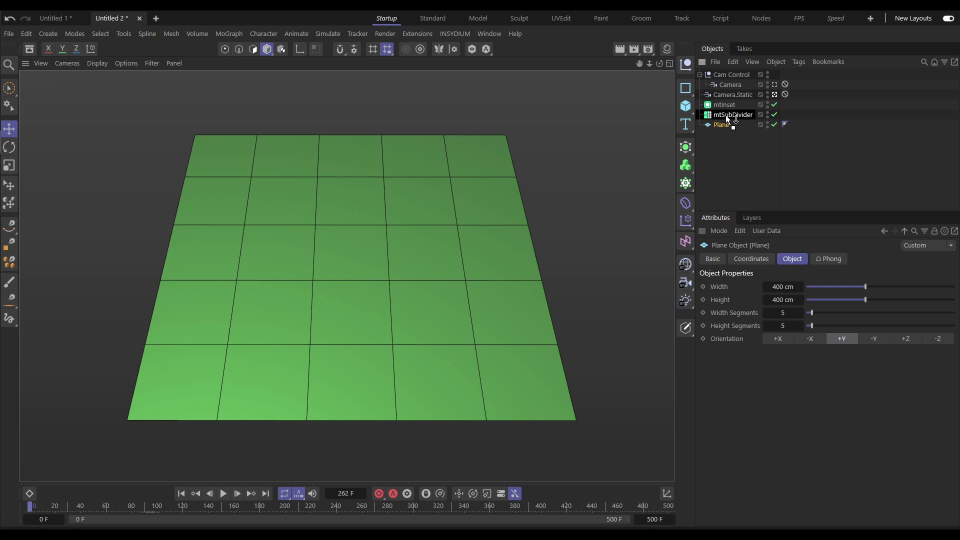
drag(726, 117, 727, 116)
click(732, 115)
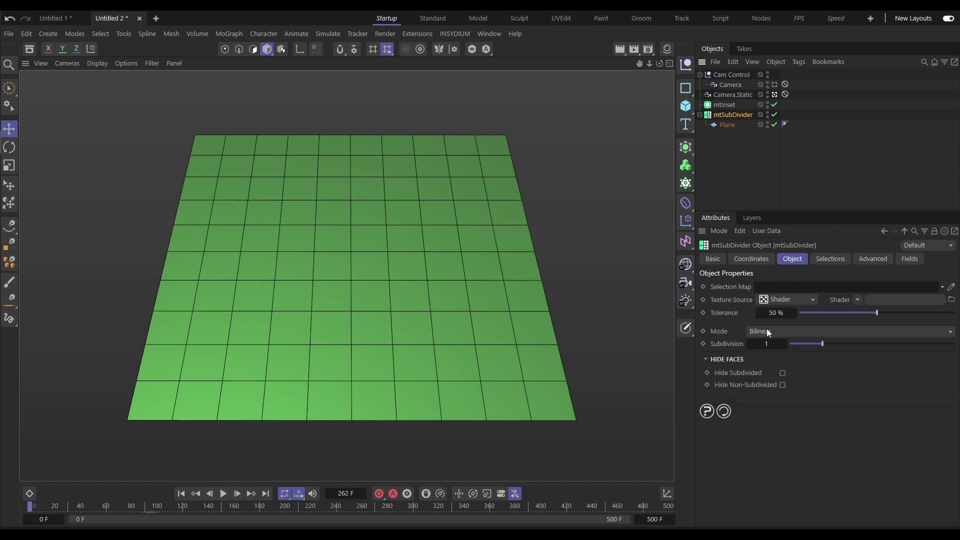
mouse_move(757, 344)
mouse_down()
mouse_move(805, 345)
mouse_move(750, 345)
mouse_up()
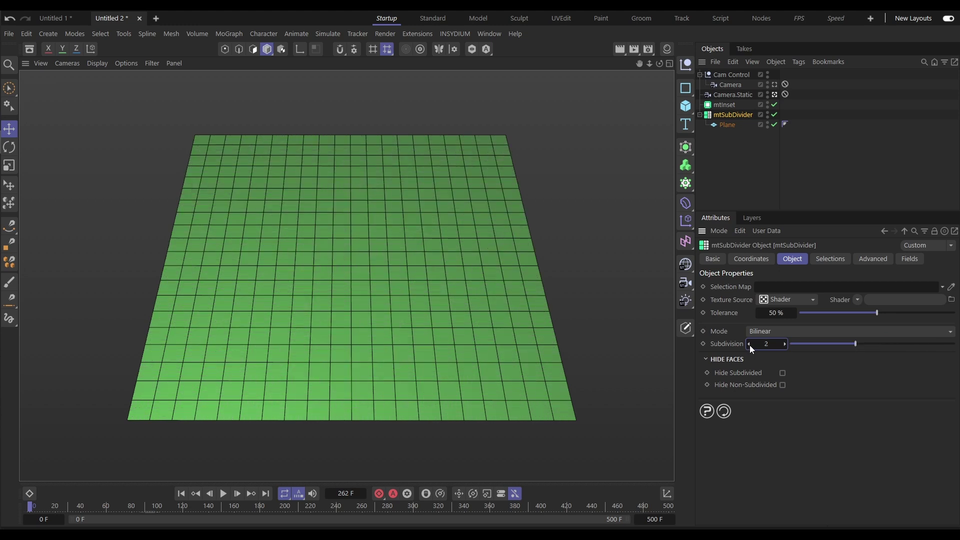
click(749, 344)
click(759, 331)
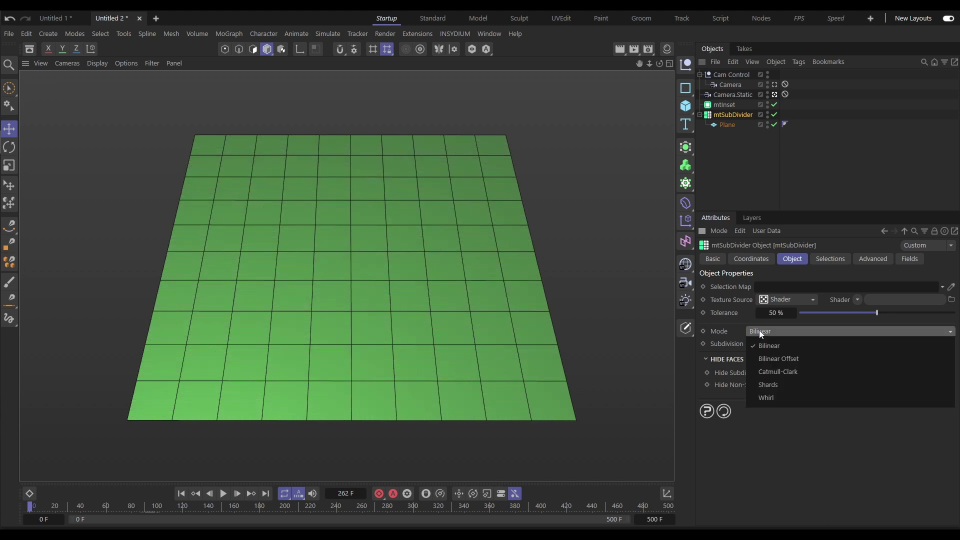
- Set mtSubDivider to Bilinear Offset, Strength 88%, Offset Strength 23.8%, Subdivision 3
click(765, 358)
drag(875, 357, 954, 375)
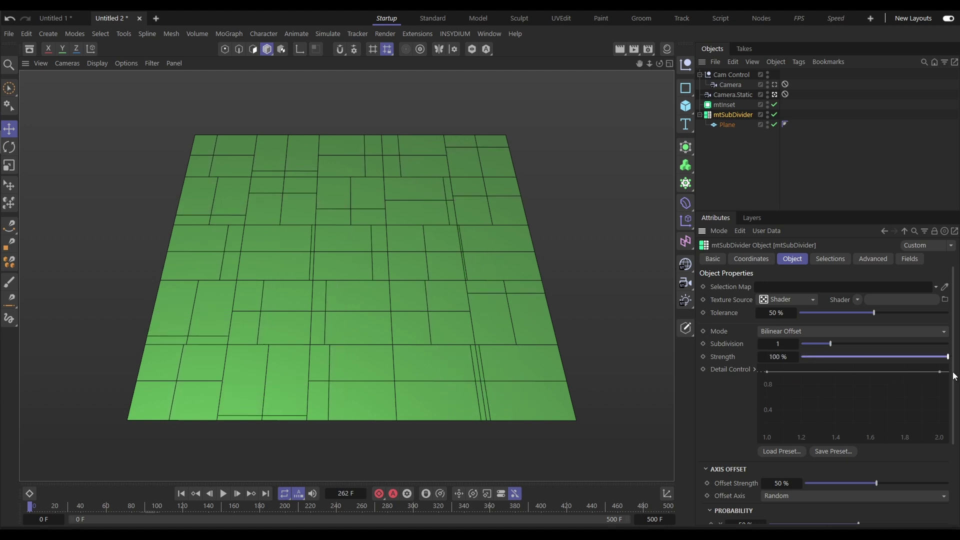
drag(863, 482, 839, 490)
click(796, 344)
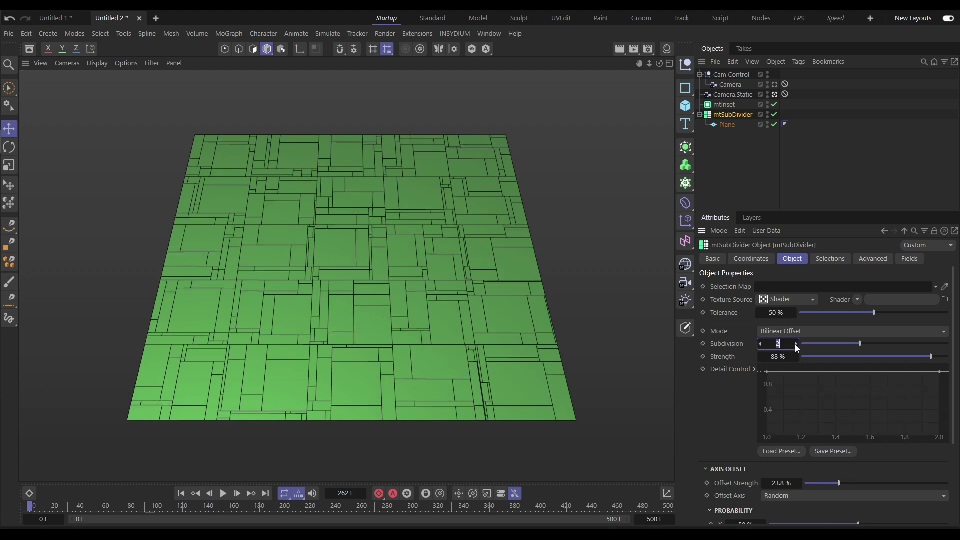
click(796, 344)
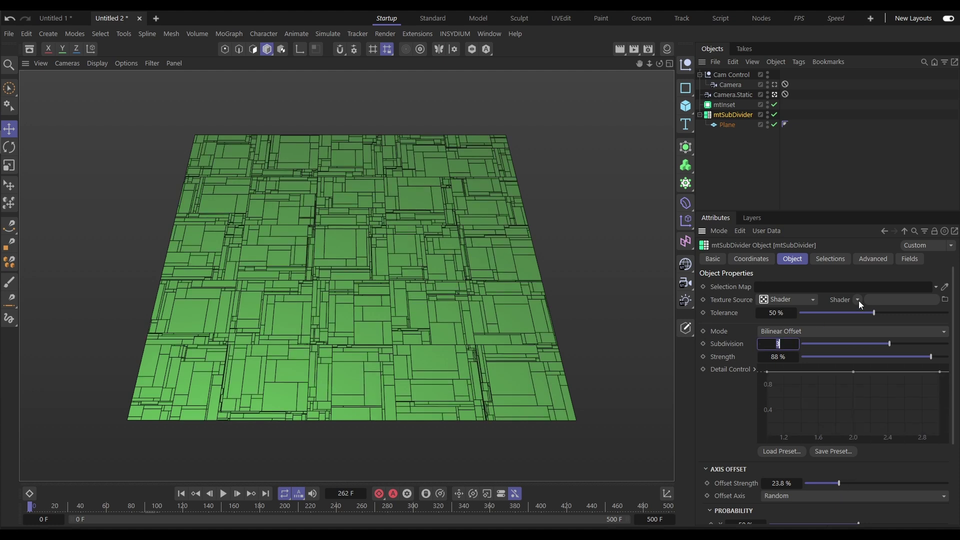
click(858, 300)
- Use a 2D - Circular Gradient shader as the subdivision texture source
click(868, 340)
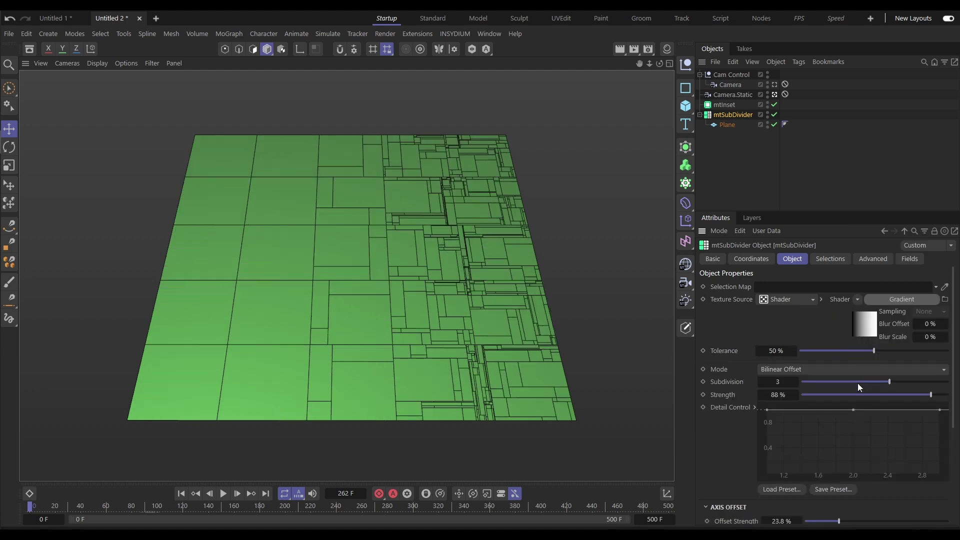
mouse_move(874, 350)
mouse_down()
mouse_move(839, 351)
mouse_move(873, 352)
mouse_up()
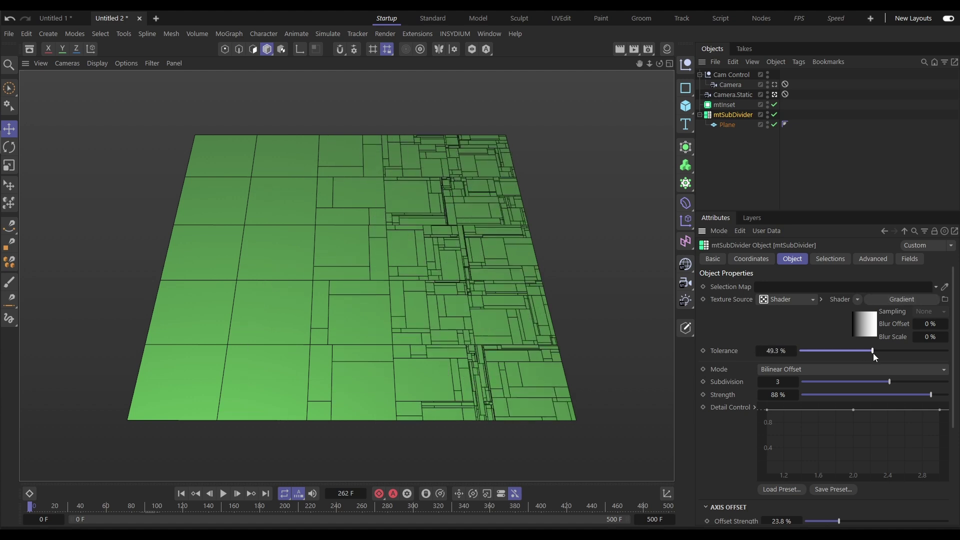
click(867, 332)
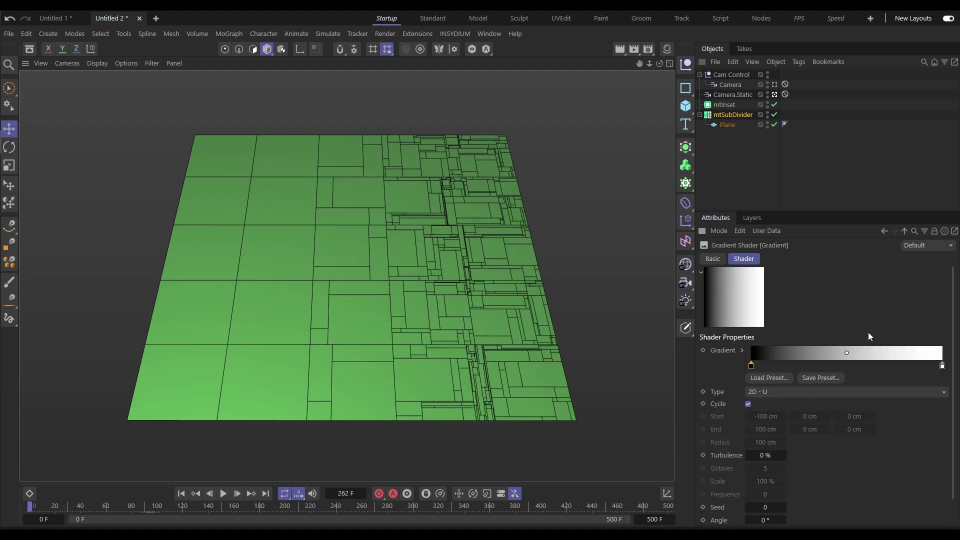
click(770, 391)
click(778, 292)
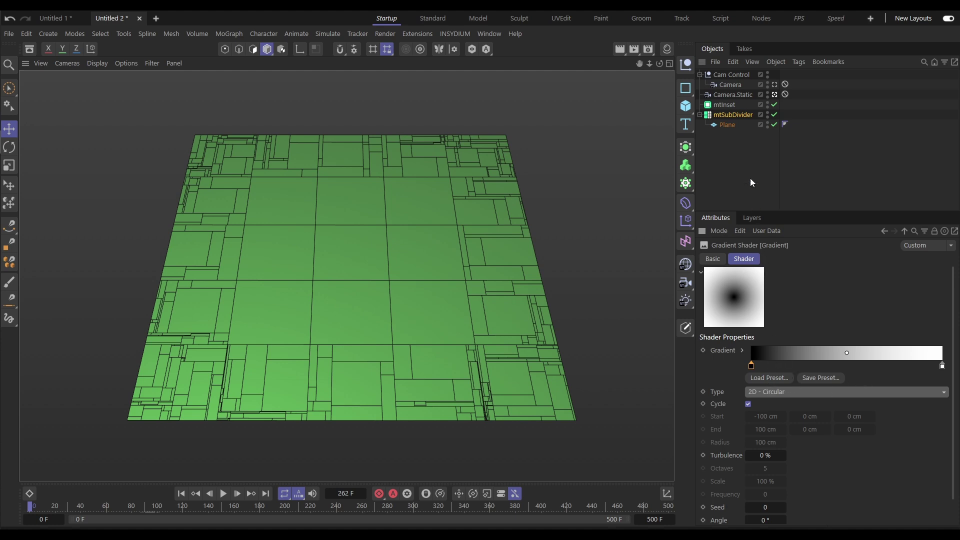
- Set Tolerance to 31.9%, nest mtSubDivider under mtInset, and play the extruding blocks
click(739, 116)
drag(867, 351, 848, 354)
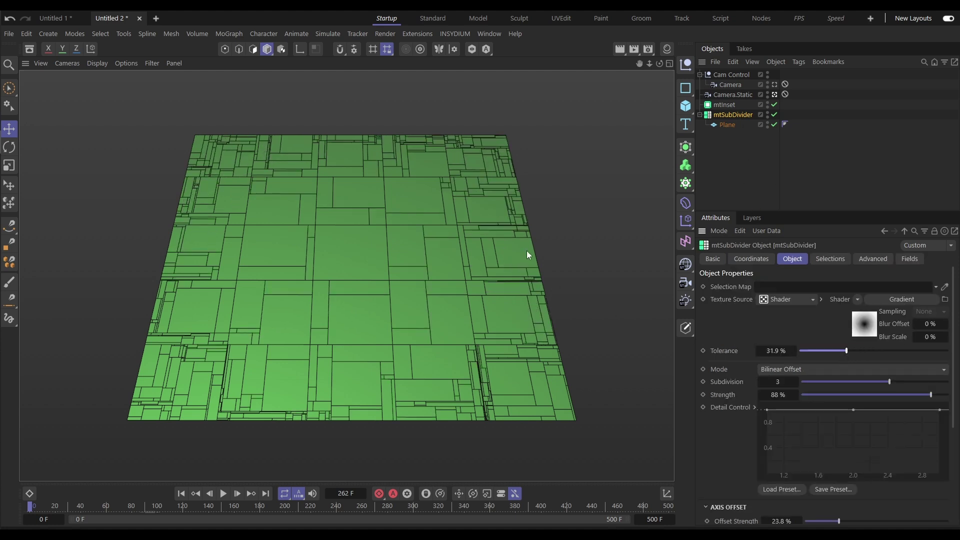
drag(719, 116, 722, 105)
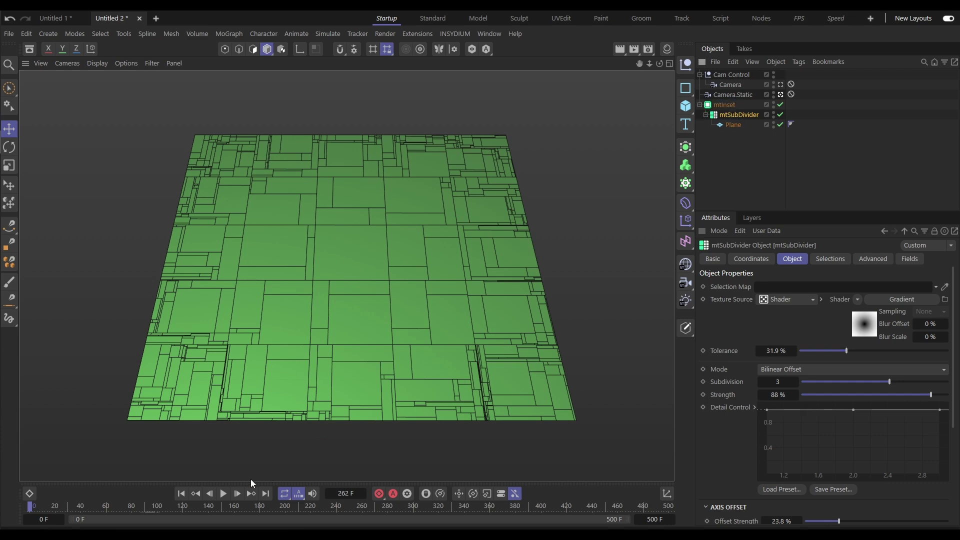
click(225, 494)
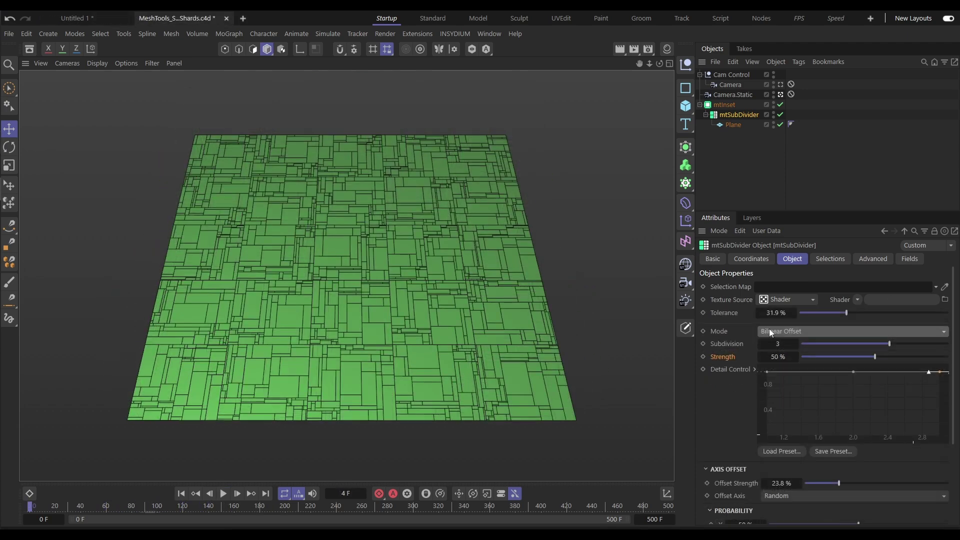
- Switch mtSubDivider to Shards mode, adjust Strength, and reshape both ends of the Detail Control curve
click(770, 330)
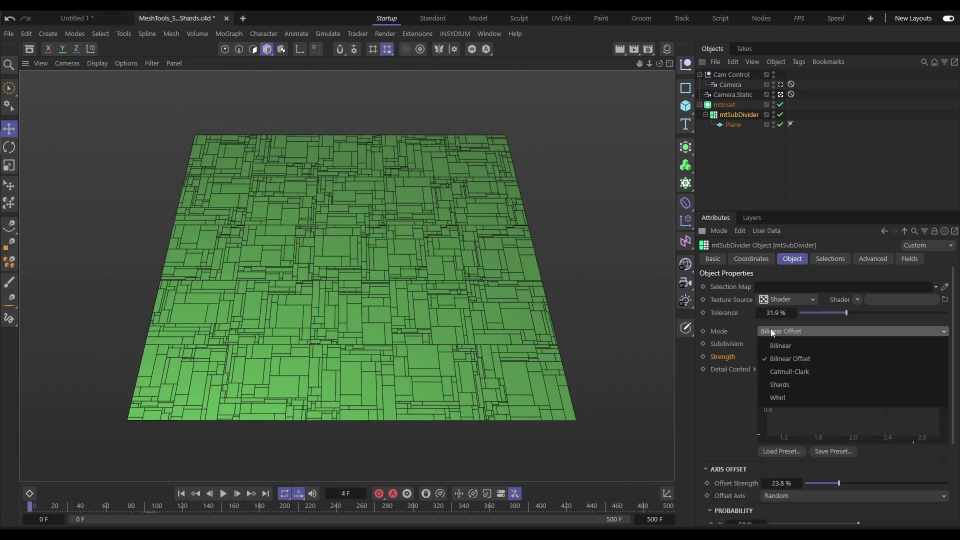
click(778, 385)
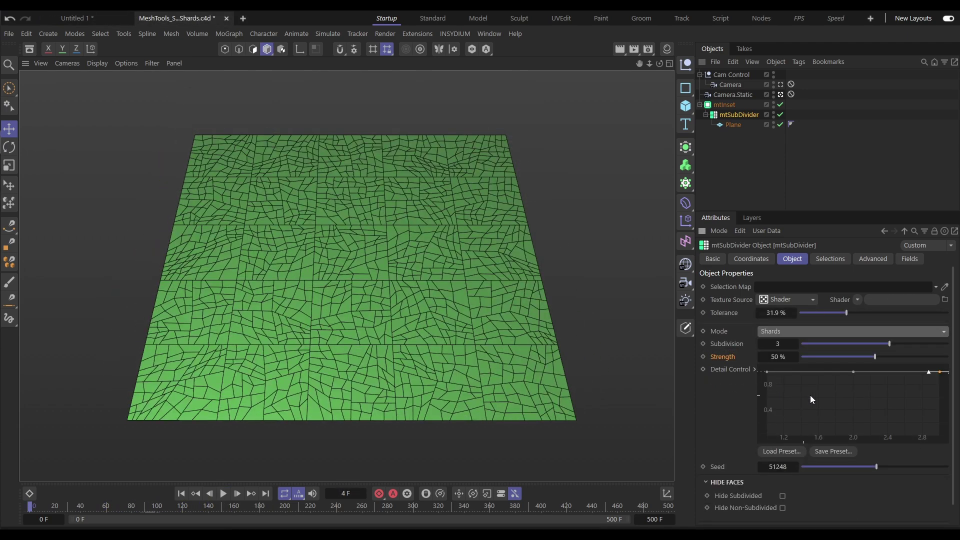
mouse_move(861, 355)
mouse_down()
mouse_move(761, 358)
mouse_move(866, 361)
mouse_up()
mouse_move(767, 373)
mouse_down()
mouse_move(757, 427)
mouse_move(762, 366)
mouse_move(760, 385)
mouse_up()
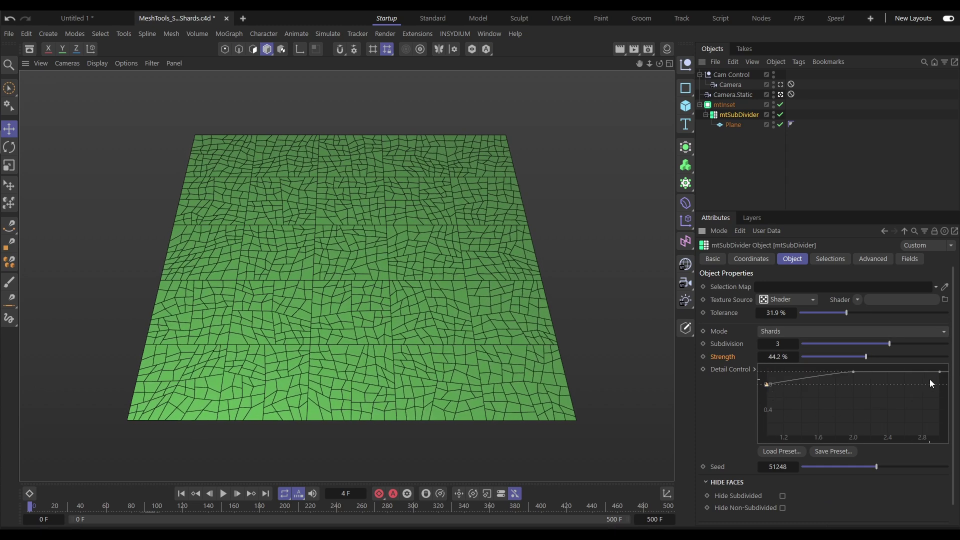
drag(938, 373, 938, 396)
drag(869, 356, 889, 358)
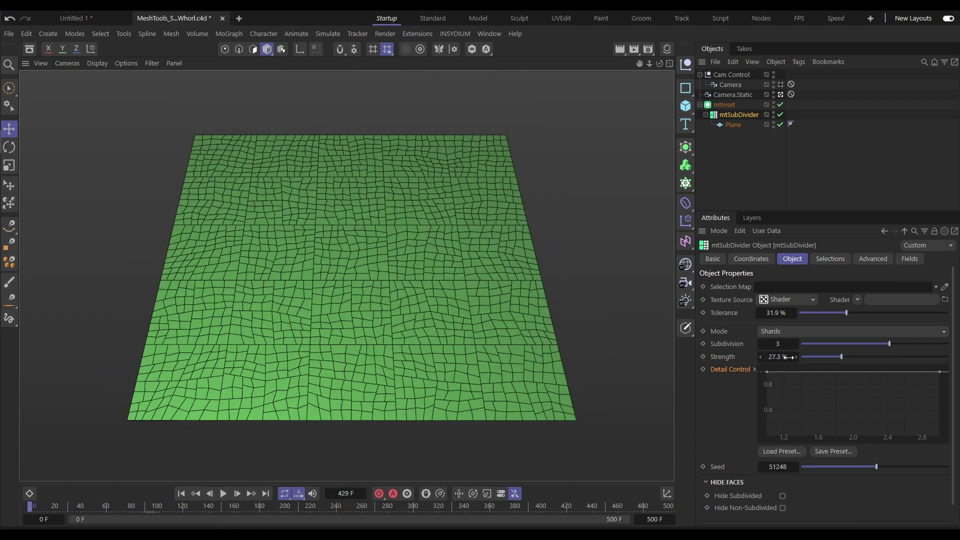
- Switch mtSubDivider to Whirl mode and sweep Strength up then down during playback
click(772, 332)
click(789, 398)
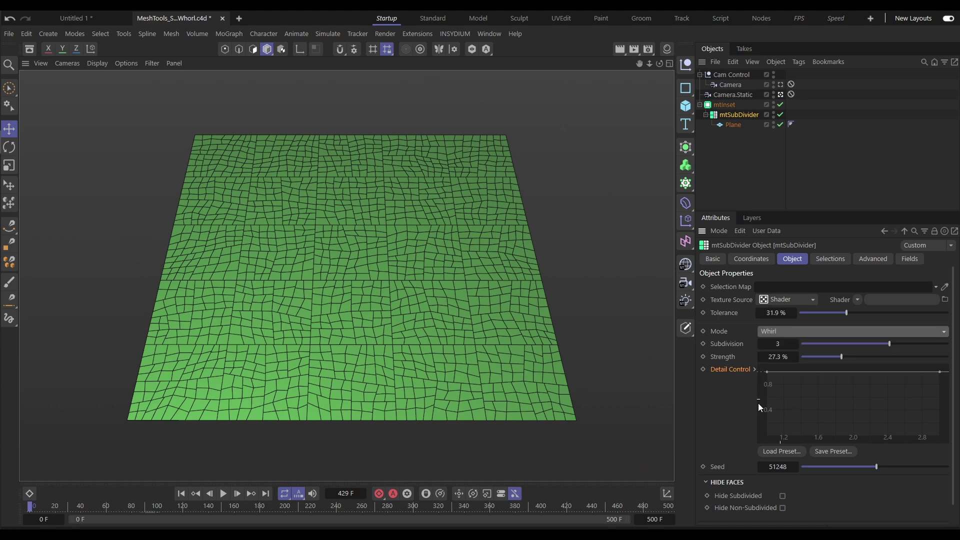
drag(802, 357, 850, 365)
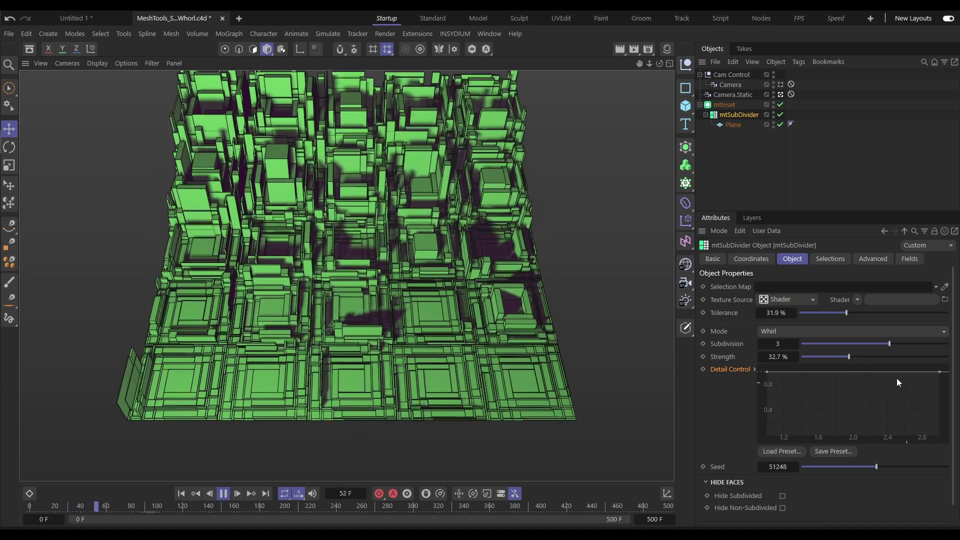
drag(853, 356, 936, 367)
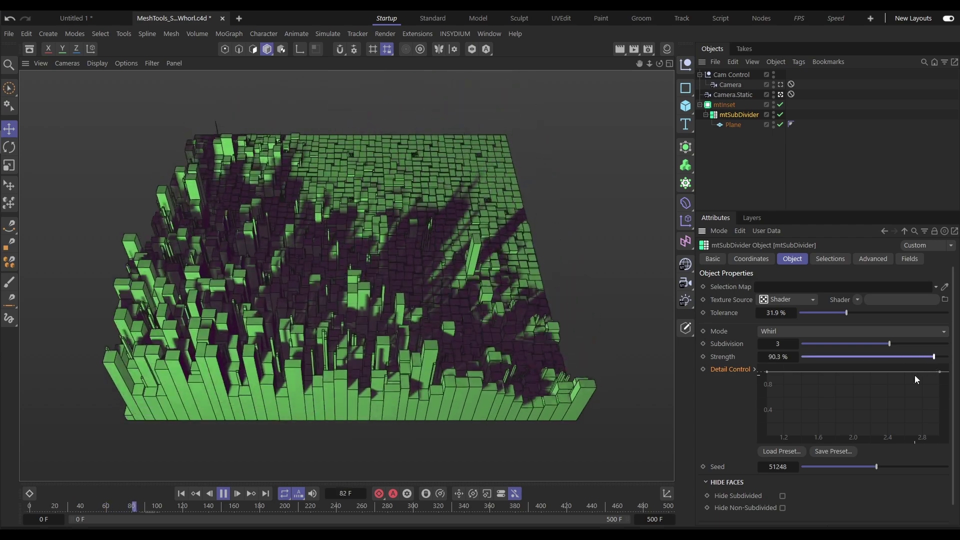
drag(922, 356, 831, 359)
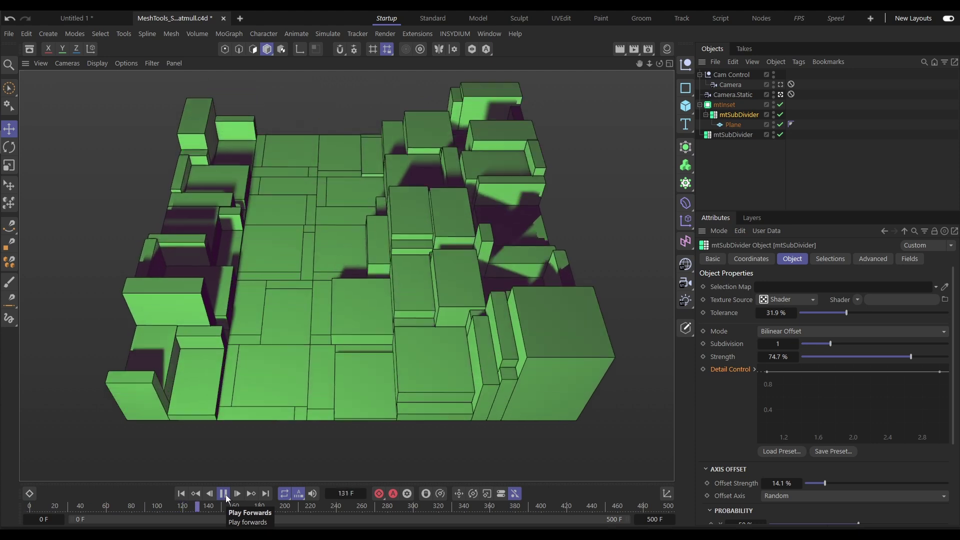
- Set the second mtSubDivider to Catmull-Clark with subdivision 3 and nest mtInset under it
click(226, 494)
click(717, 135)
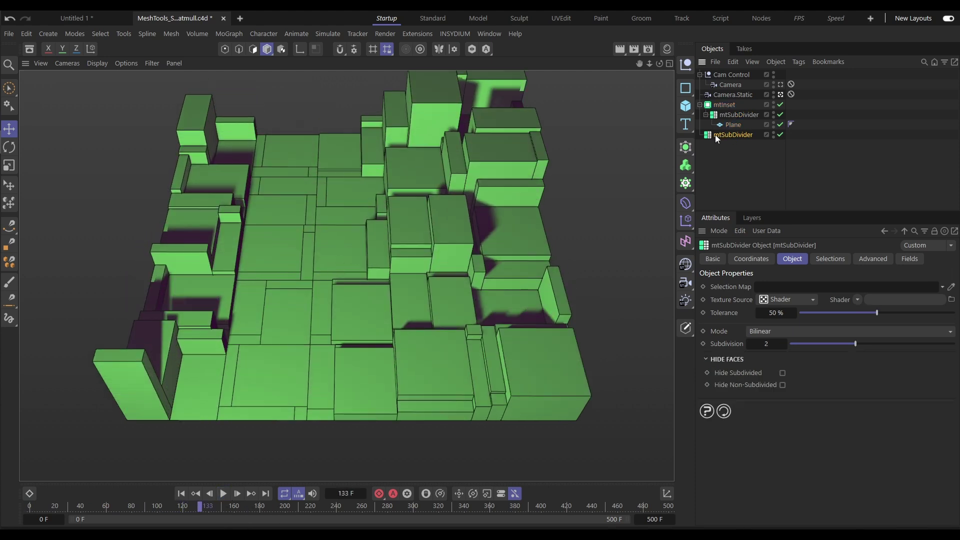
click(758, 331)
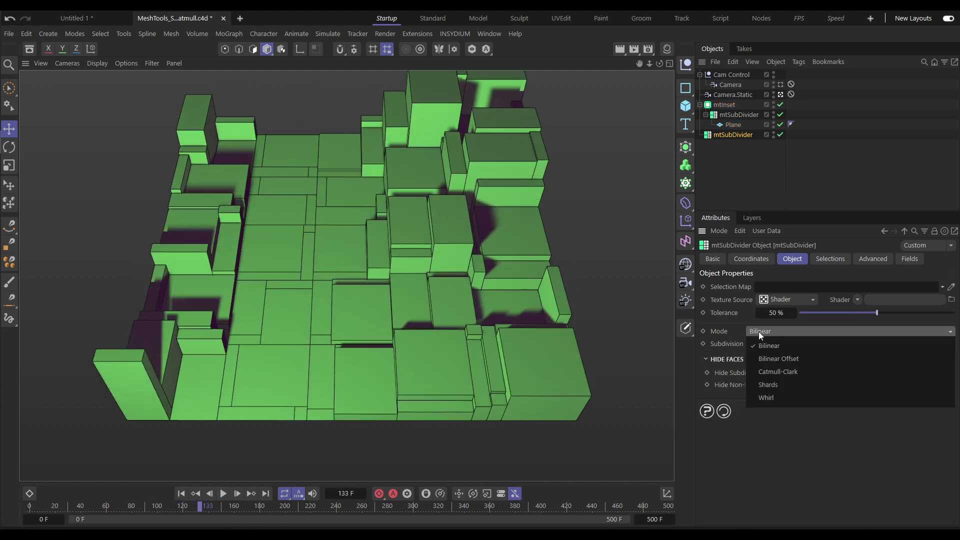
click(771, 371)
click(785, 344)
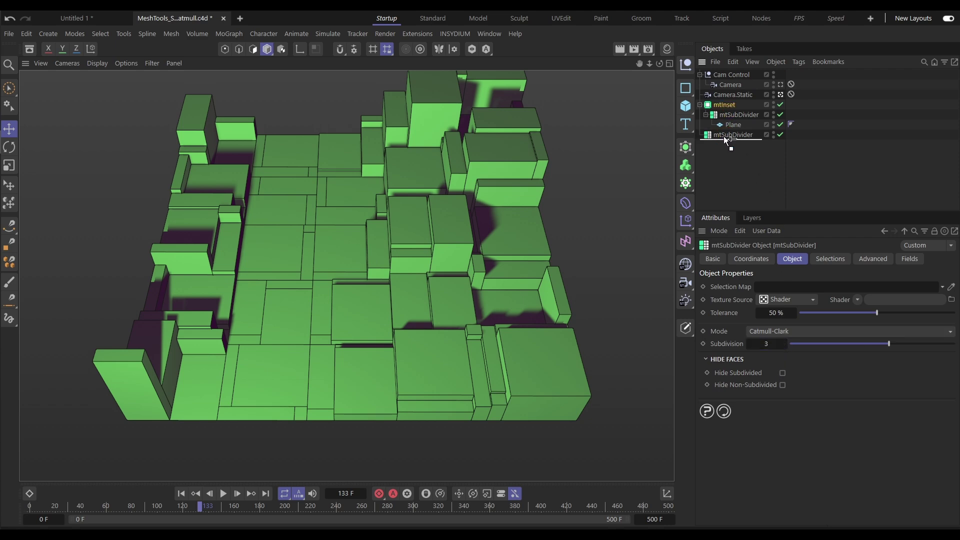
drag(724, 136, 724, 136)
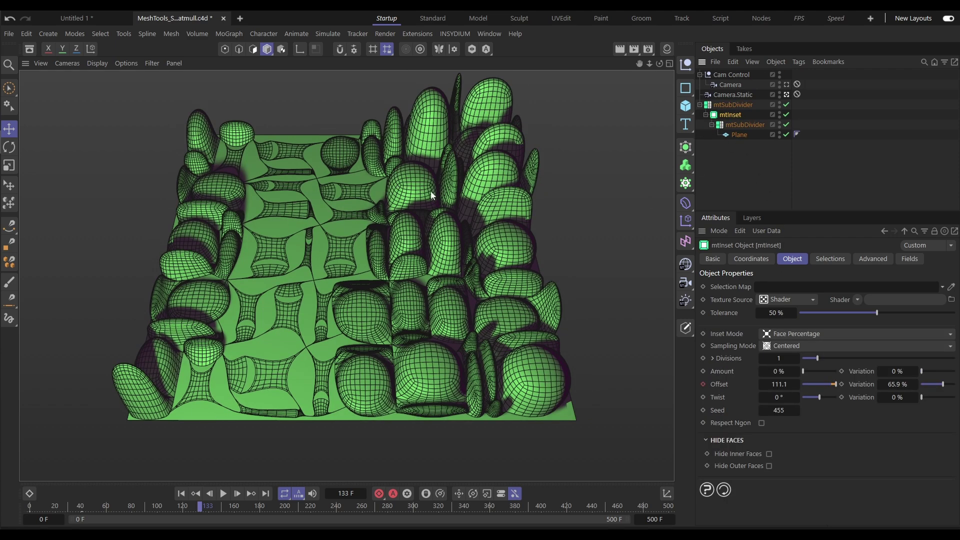
- Switch the viewport to smooth shading without wireframe and play the rounded blobs from the start
key(n)
key(a)
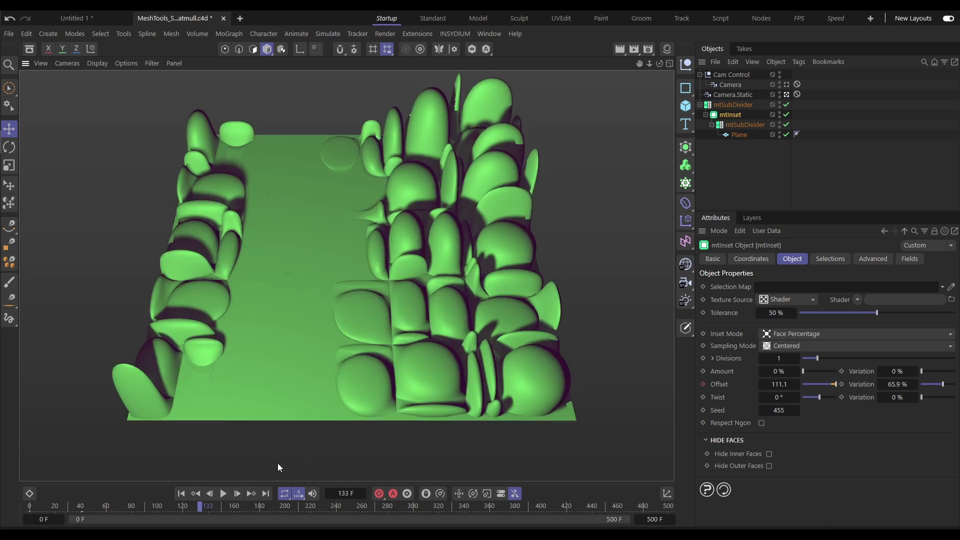
click(184, 495)
click(223, 494)
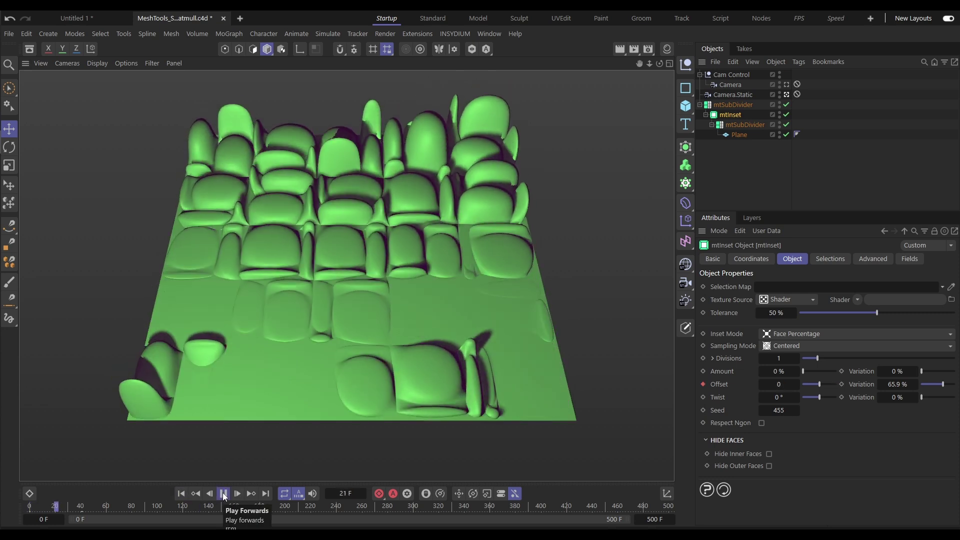
click(223, 493)
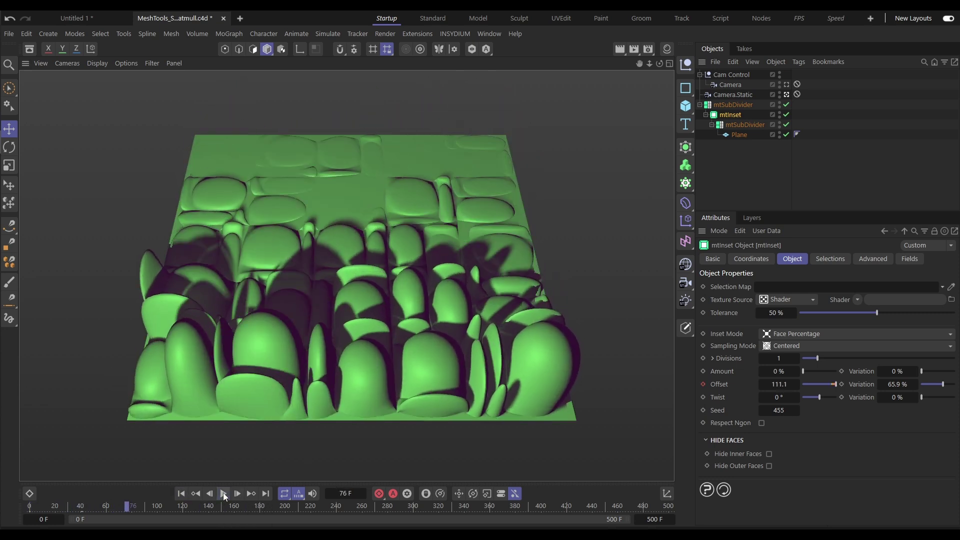
click(740, 125)
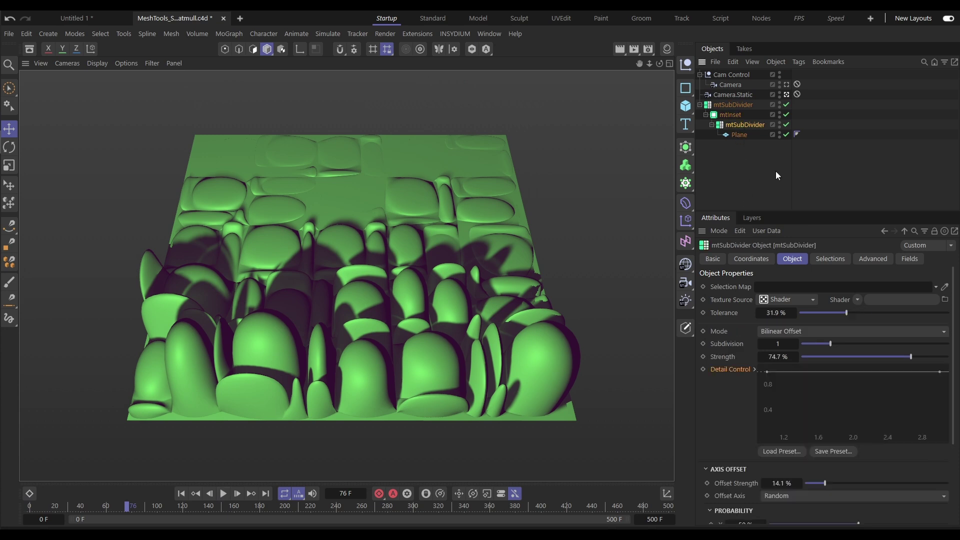
- Change the inner mtSubDivider's mode to Shards and replay the animation from frame 0
click(787, 329)
click(789, 383)
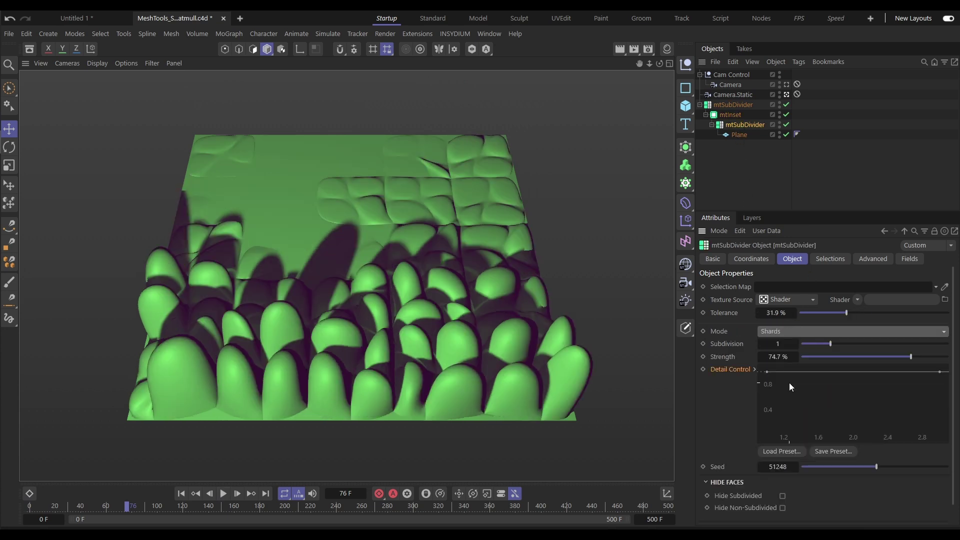
click(182, 493)
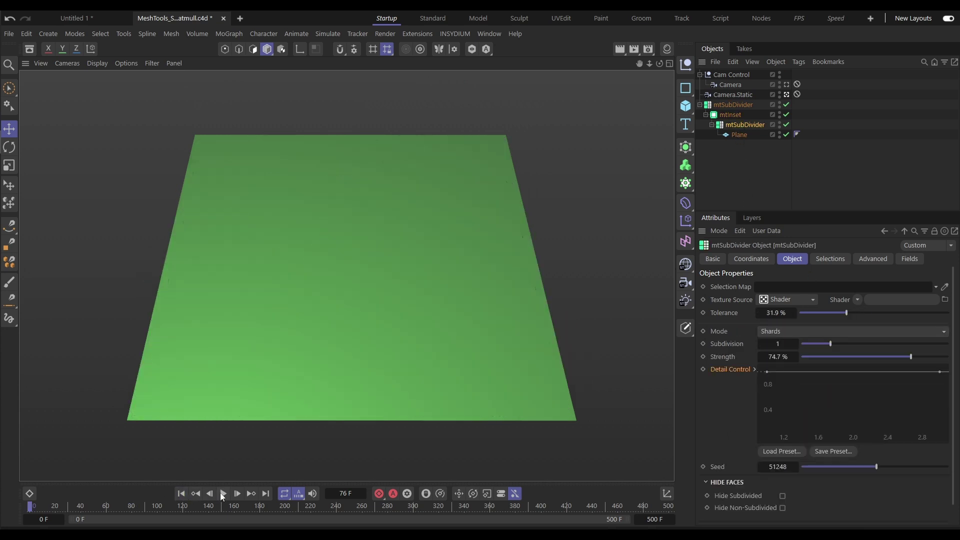
click(223, 493)
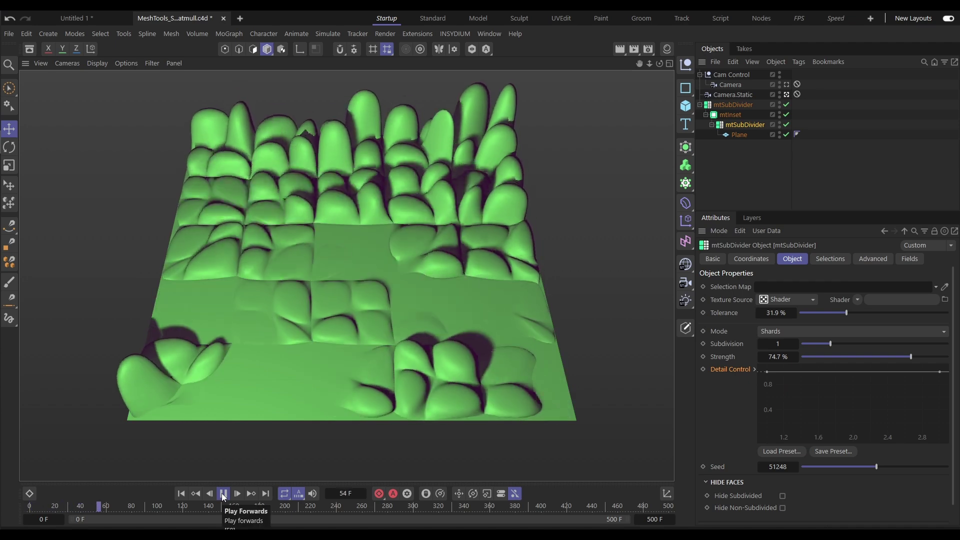